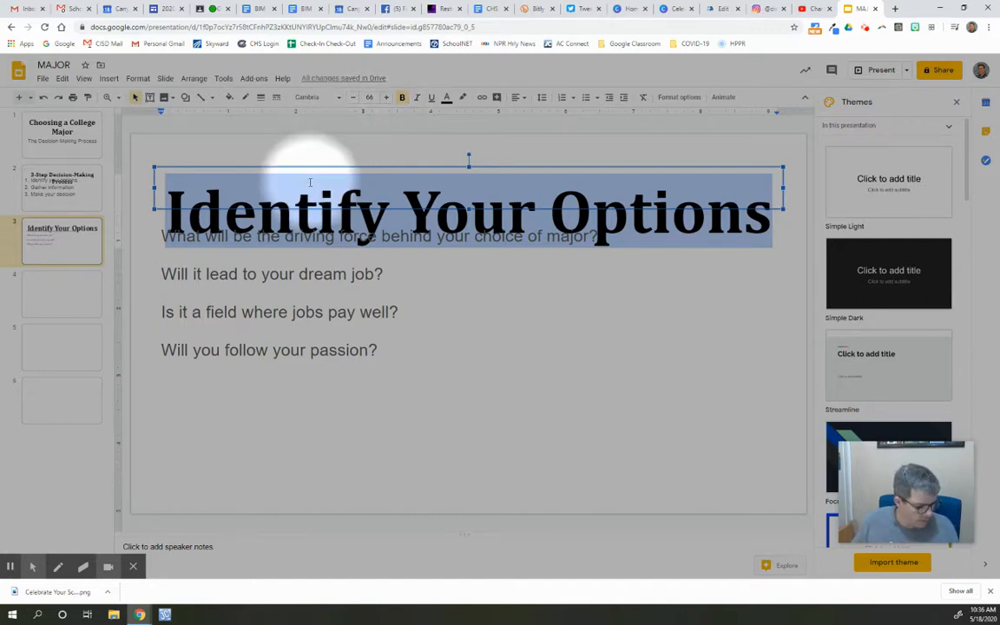
# Turn the four questions below the "Identify Your Options" title into a bulleted list
pyautogui.click(331, 310)
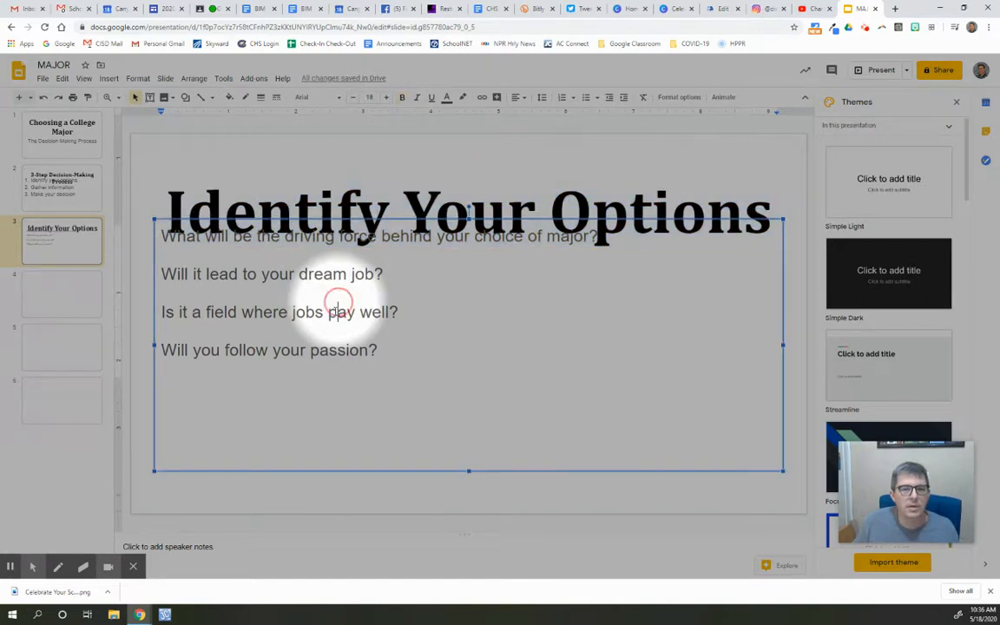
pyautogui.moveTo(378, 351); pyautogui.dragTo(279, 217)
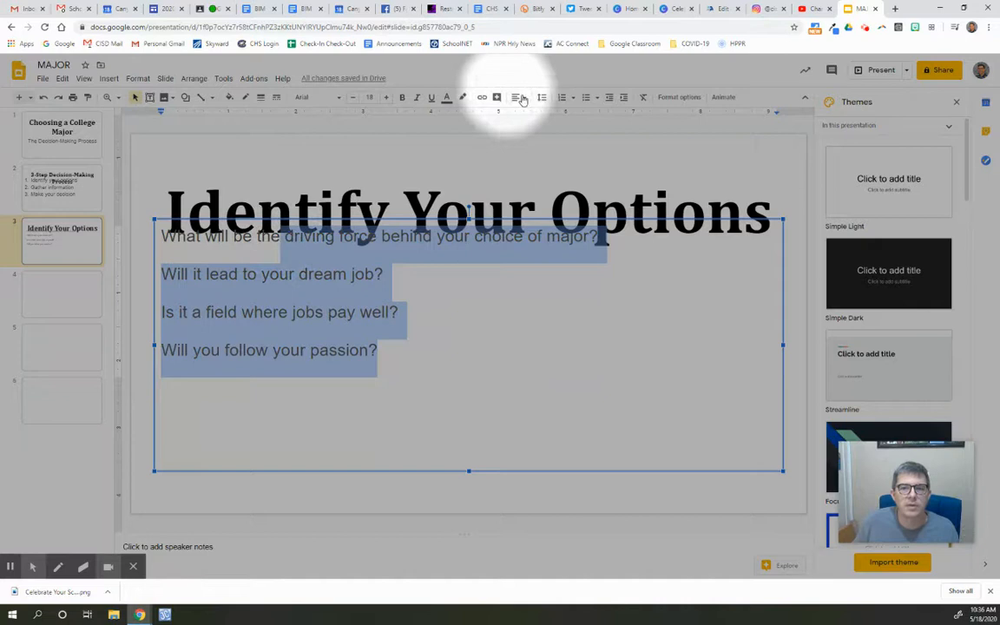
pyautogui.click(584, 97)
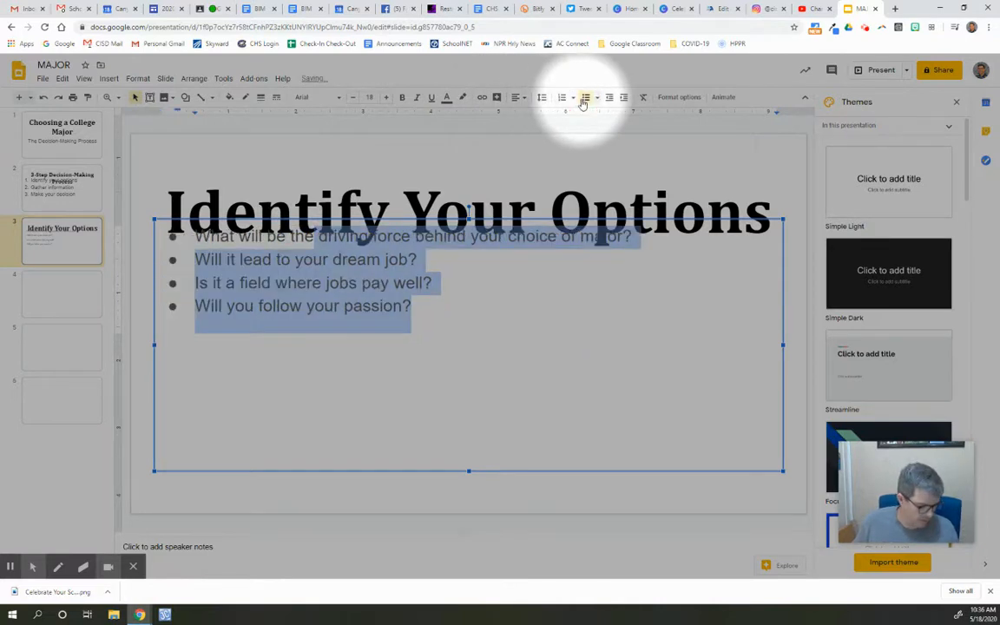
# Set the font size of the entire bulleted text under "Identify Your Options" to 44
pyautogui.click(368, 97)
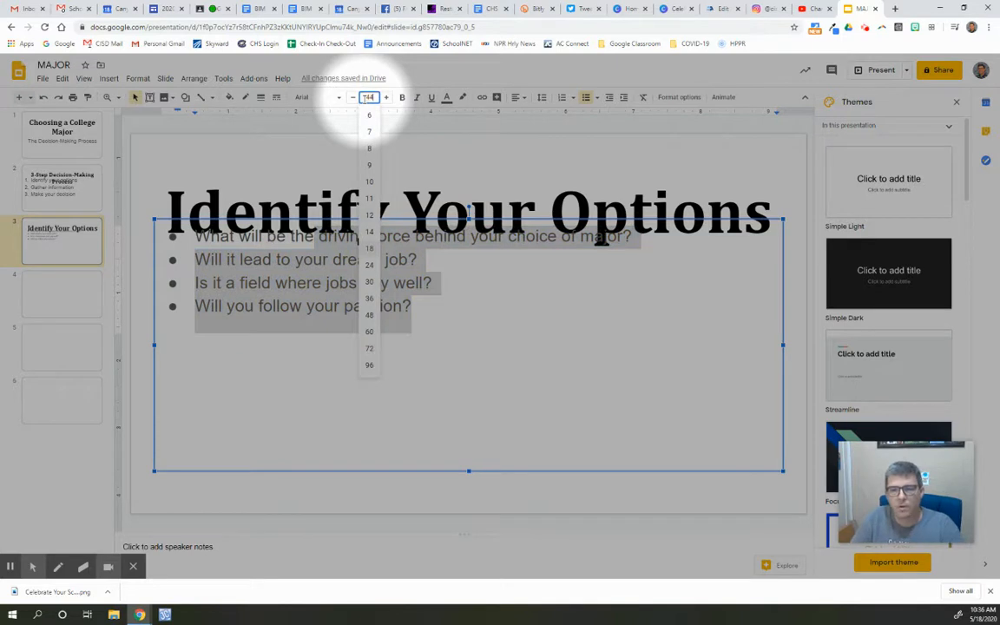
pyautogui.write('44')
pyautogui.press('Return')
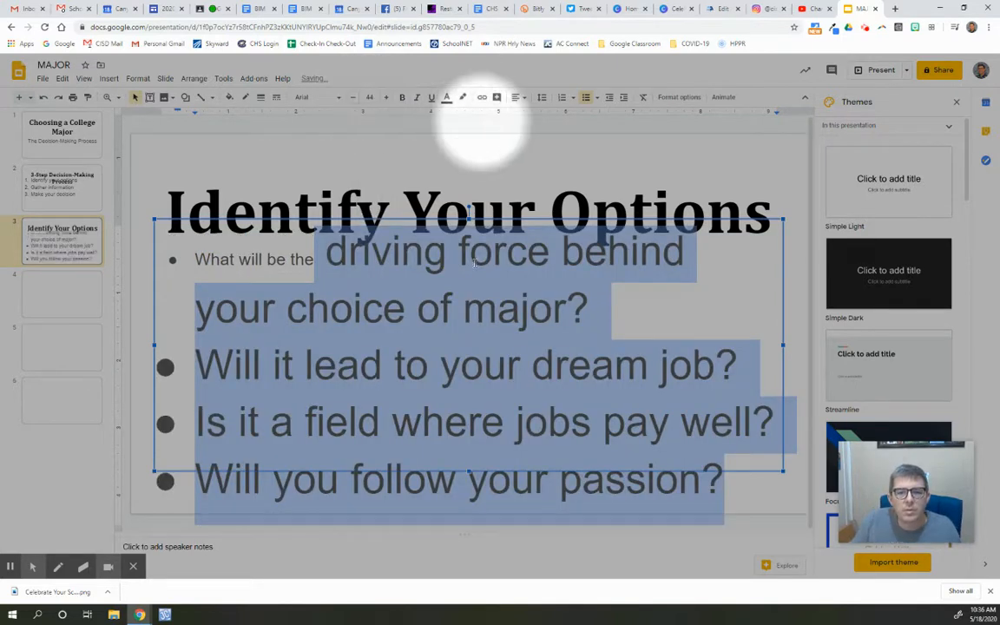
pyautogui.click(378, 308)
pyautogui.hotkey('ctrl', 'a')
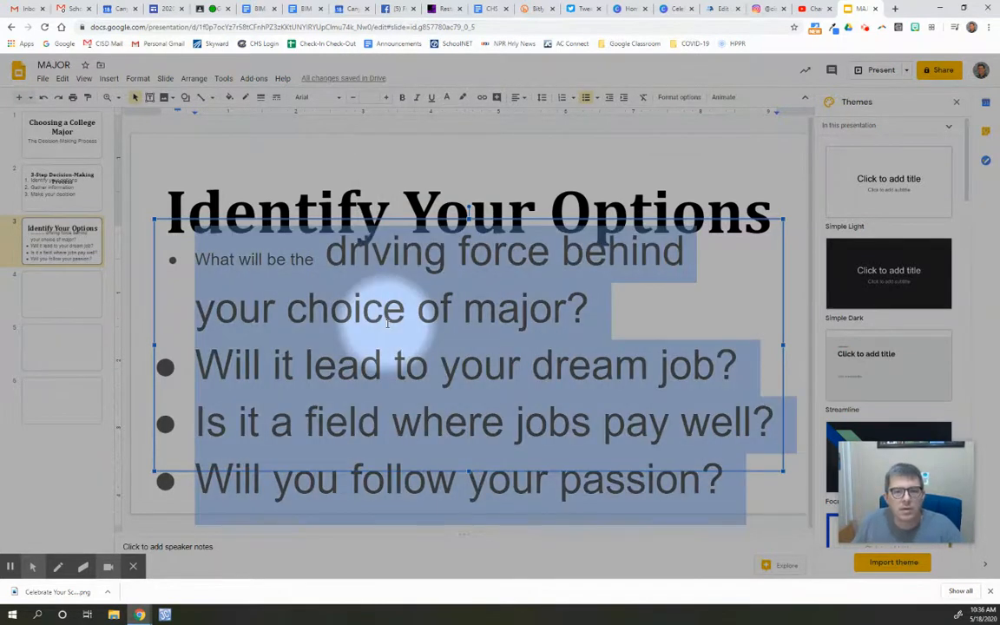
pyautogui.click(368, 97)
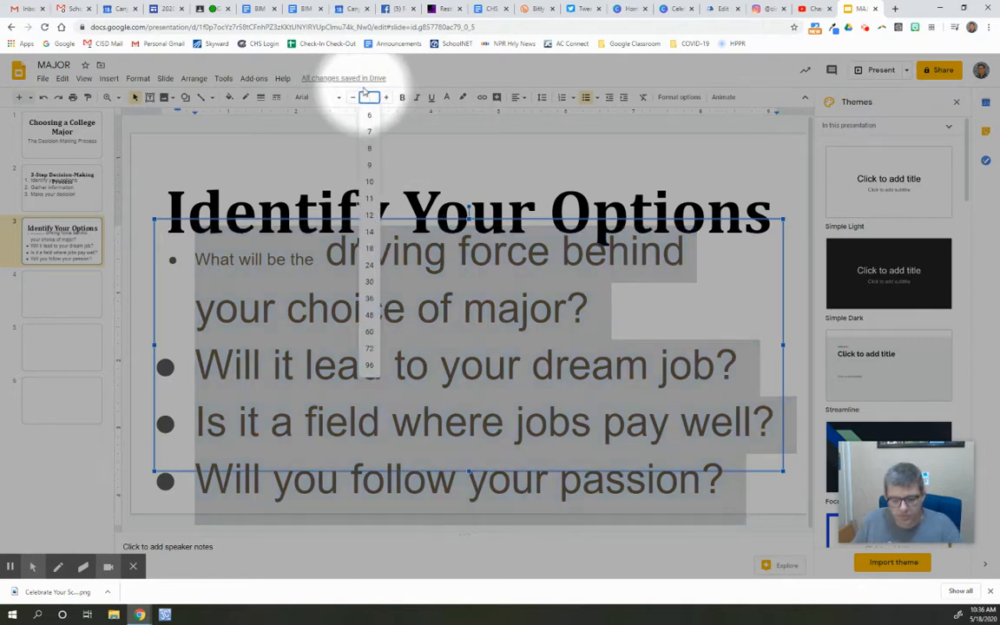
pyautogui.press('Return')
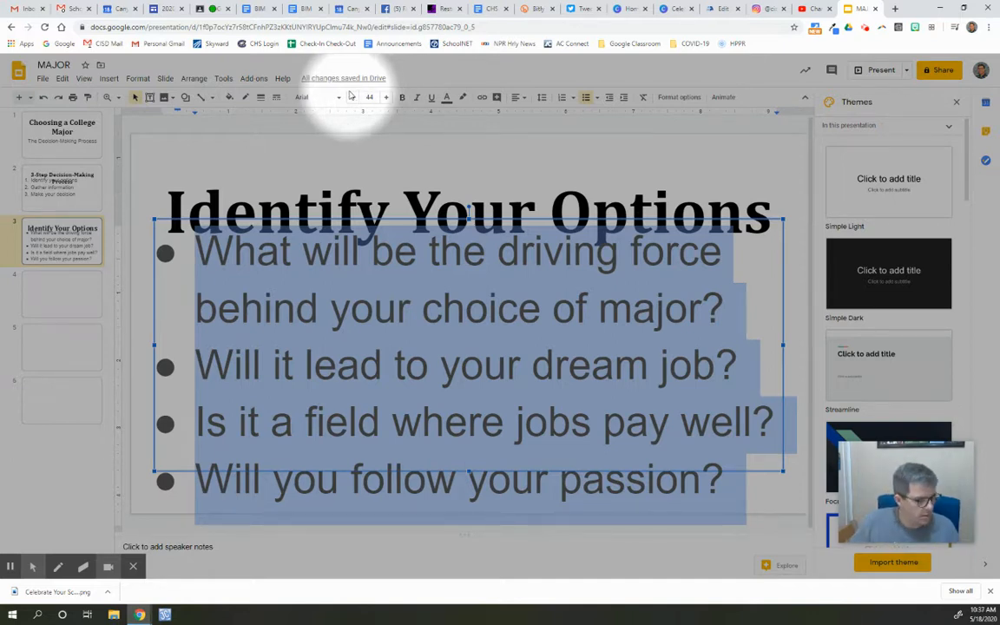
# Set the "Gather Information" title on slide 4 in Cambria at font size 66
pyautogui.click(46, 314)
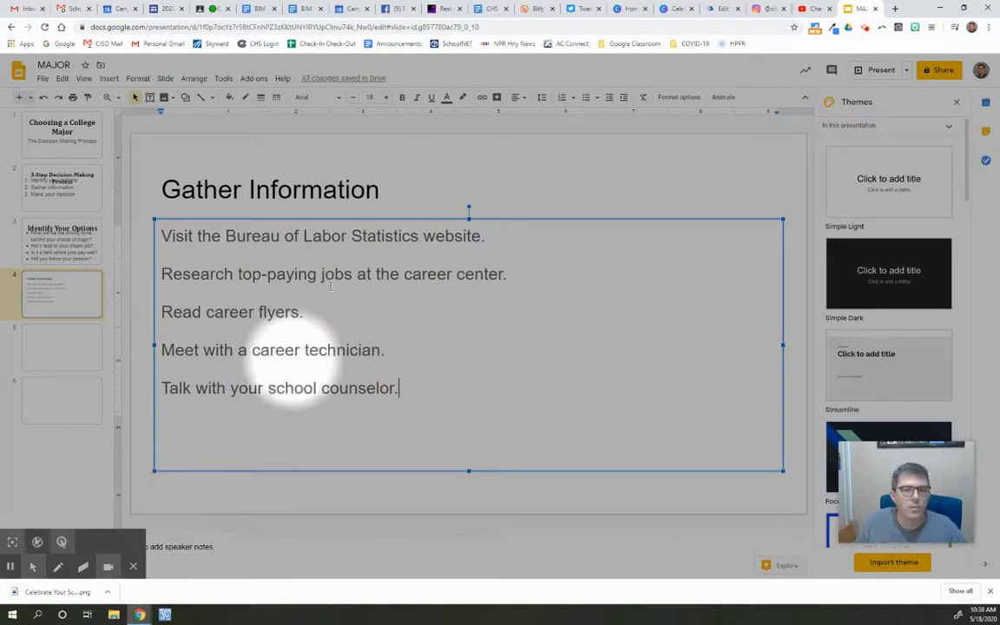
pyautogui.moveTo(382, 189); pyautogui.dragTo(167, 189)
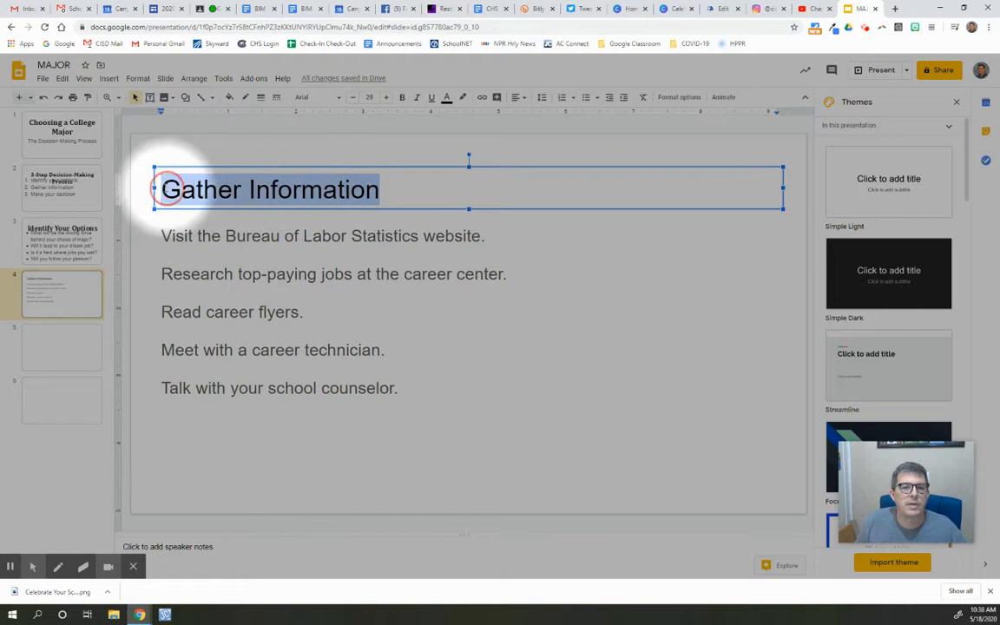
pyautogui.click(334, 98)
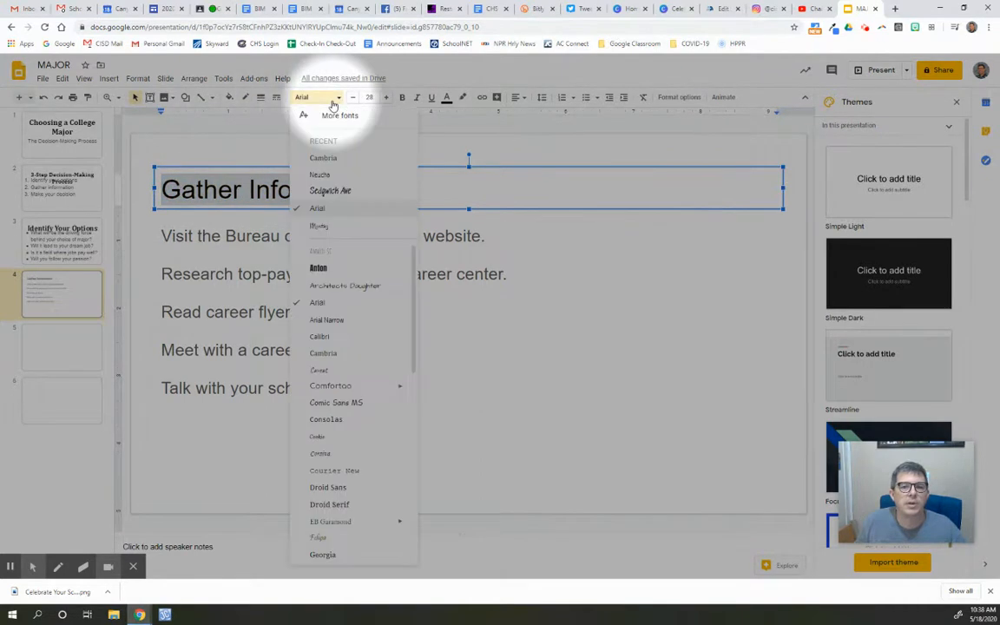
pyautogui.click(324, 158)
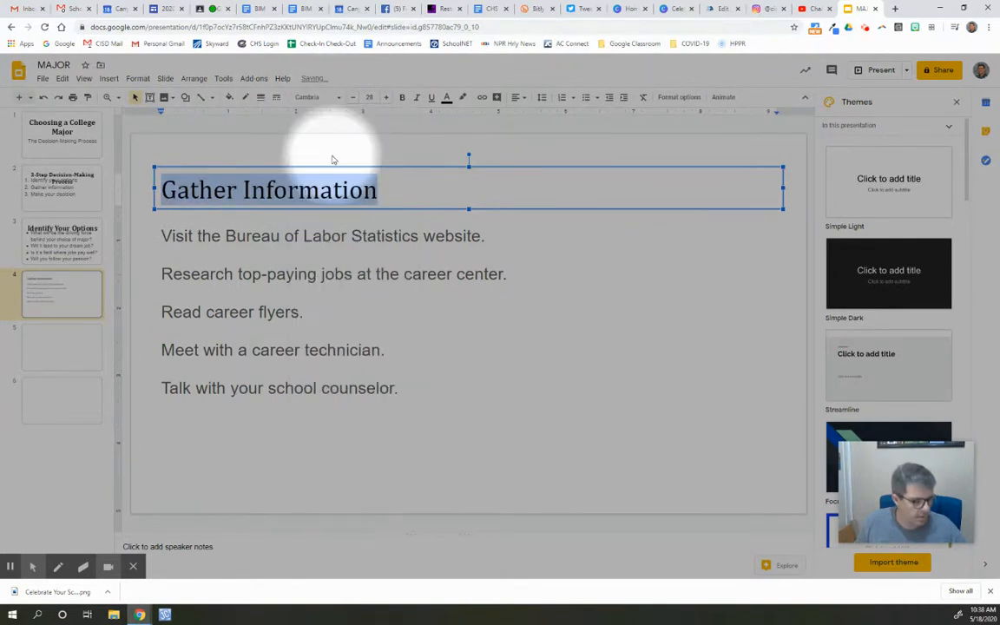
pyautogui.click(370, 97)
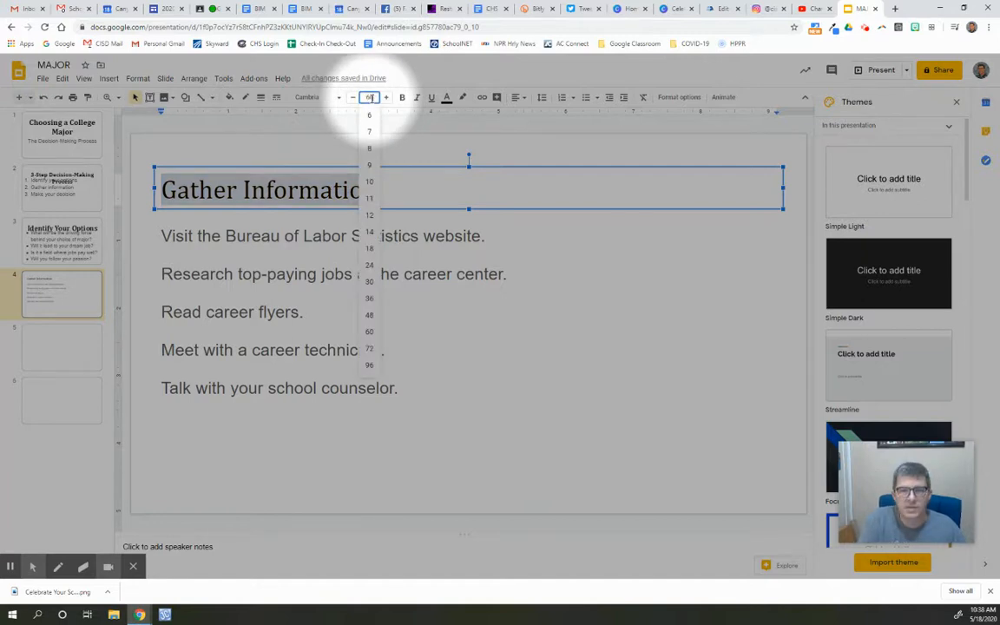
pyautogui.press('Return')
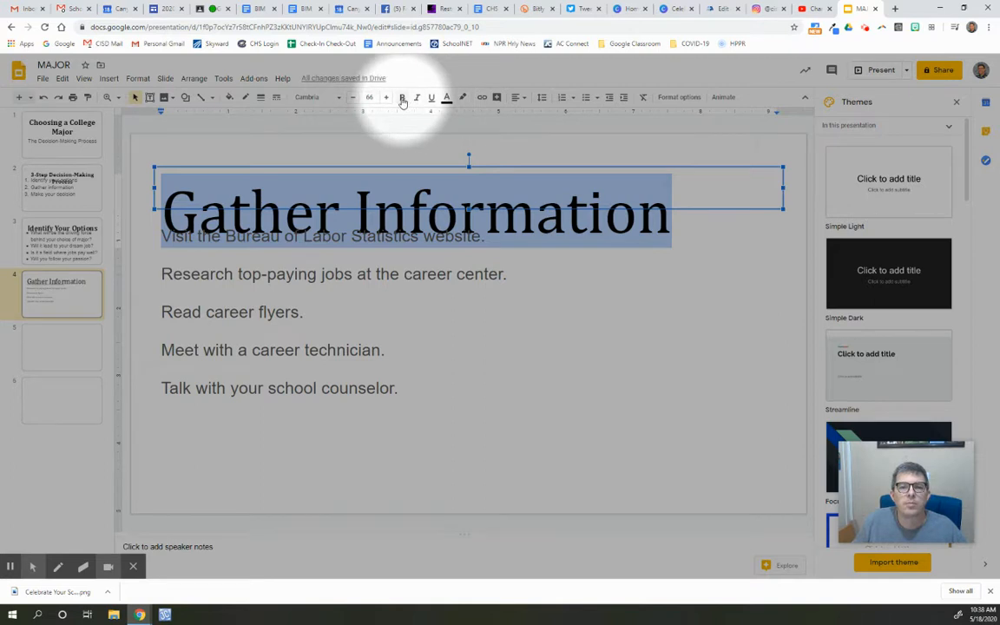
# Make the "Gather Information" title bold and centre it horizontally
pyautogui.click(403, 99)
pyautogui.click(517, 97)
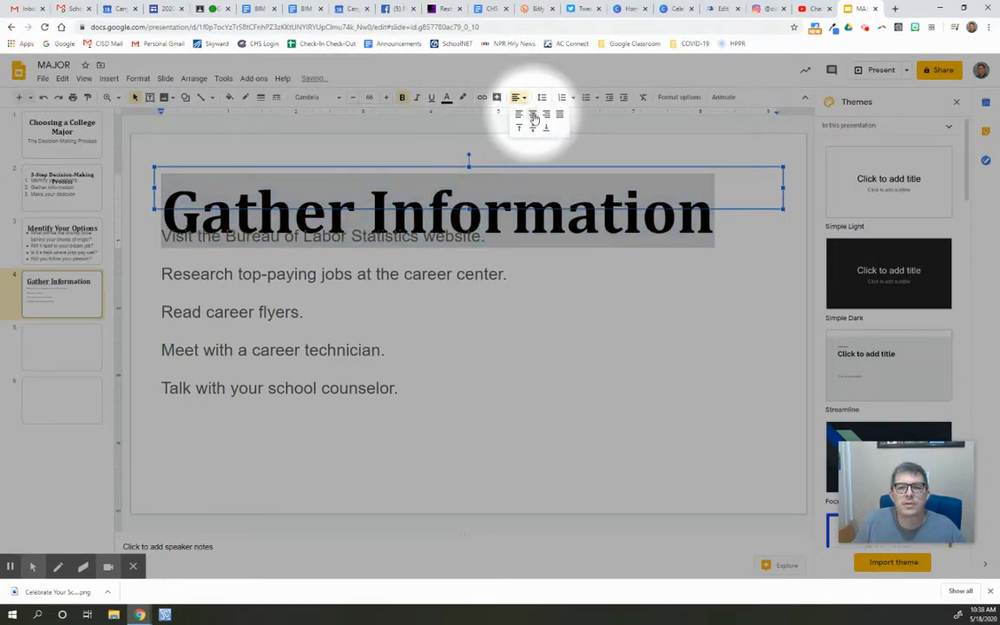
pyautogui.click(533, 117)
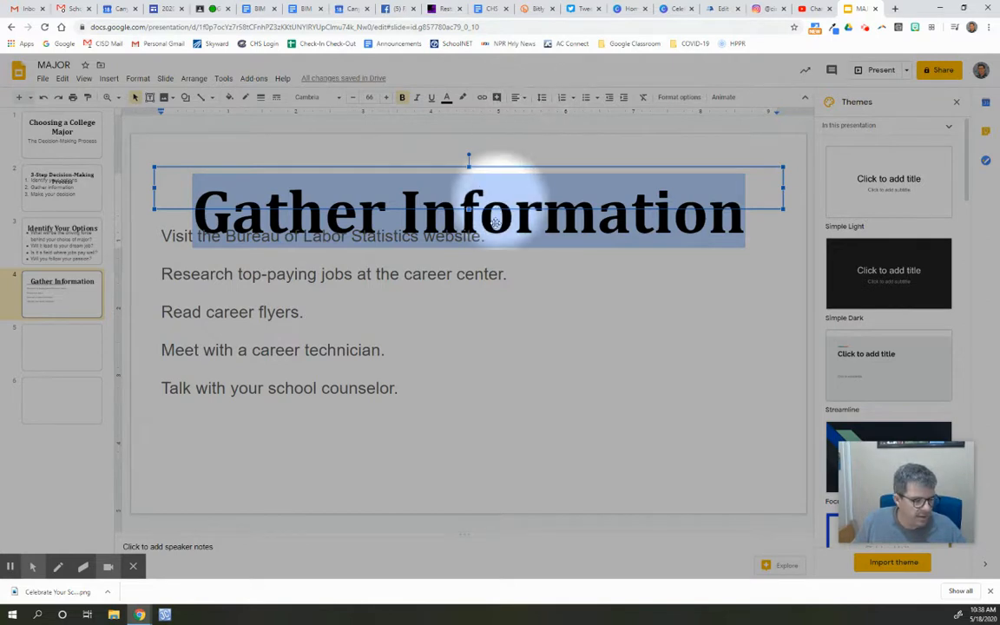
# Convert the five lines under "Gather Information" into a bulleted list at font size 40
pyautogui.click(422, 348)
pyautogui.moveTo(419, 395); pyautogui.dragTo(152, 232)
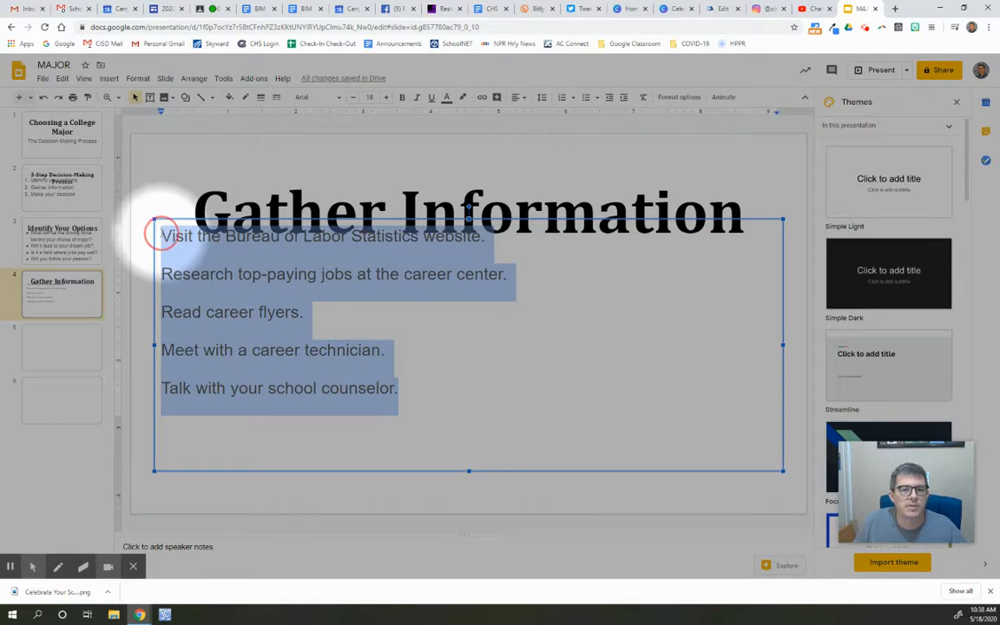
pyautogui.click(586, 99)
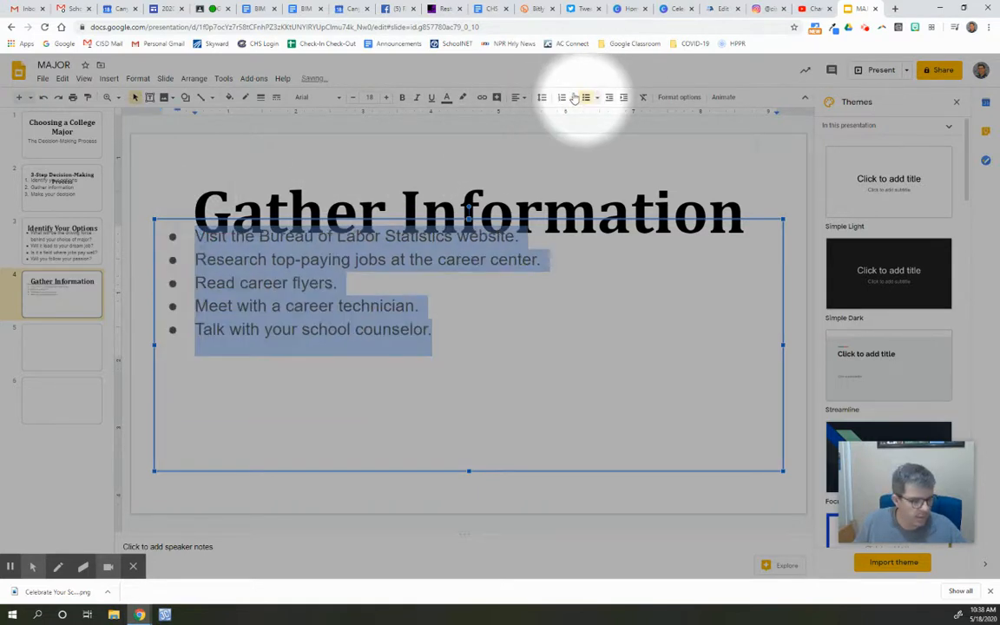
pyautogui.click(370, 97)
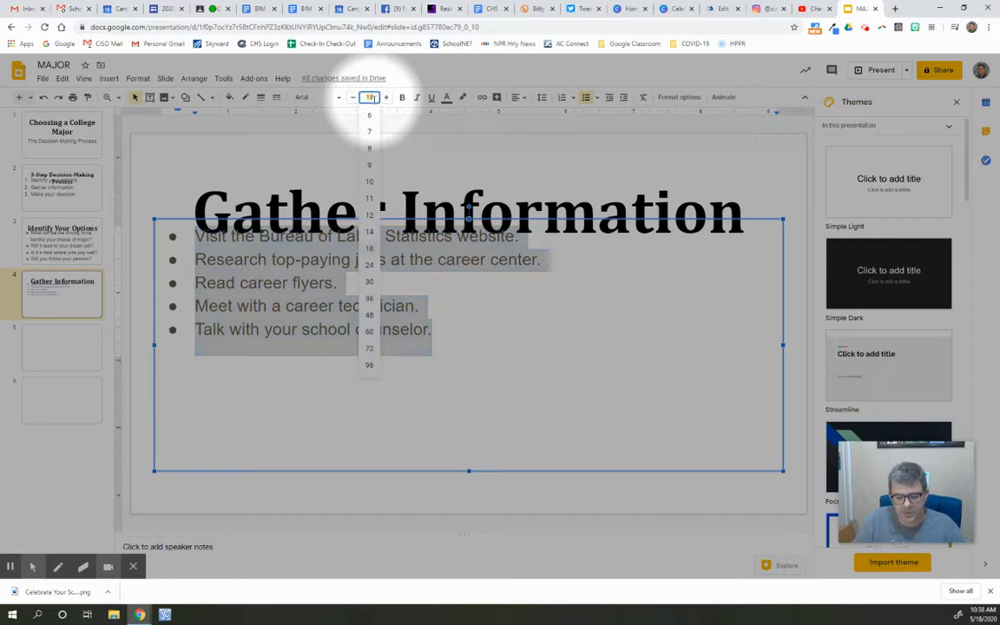
pyautogui.write('40')
pyautogui.press('Return')
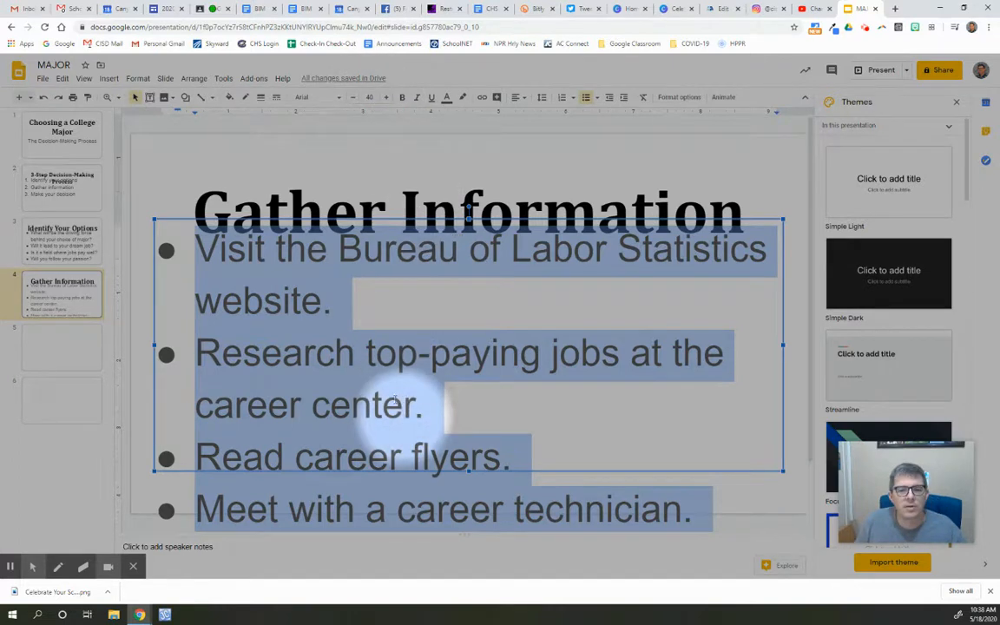
# Indent "Read career flyers." and "Meet with a career technician." one level as sub-bullets
pyautogui.scroll(-2, 353, 417)
pyautogui.click(337, 379)
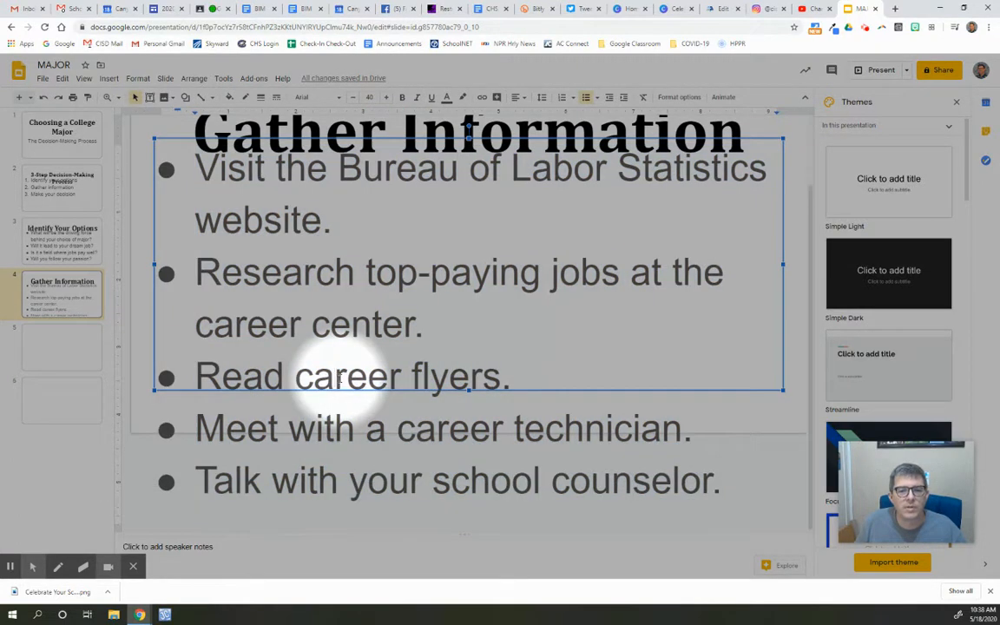
pyautogui.moveTo(195, 376); pyautogui.dragTo(710, 420)
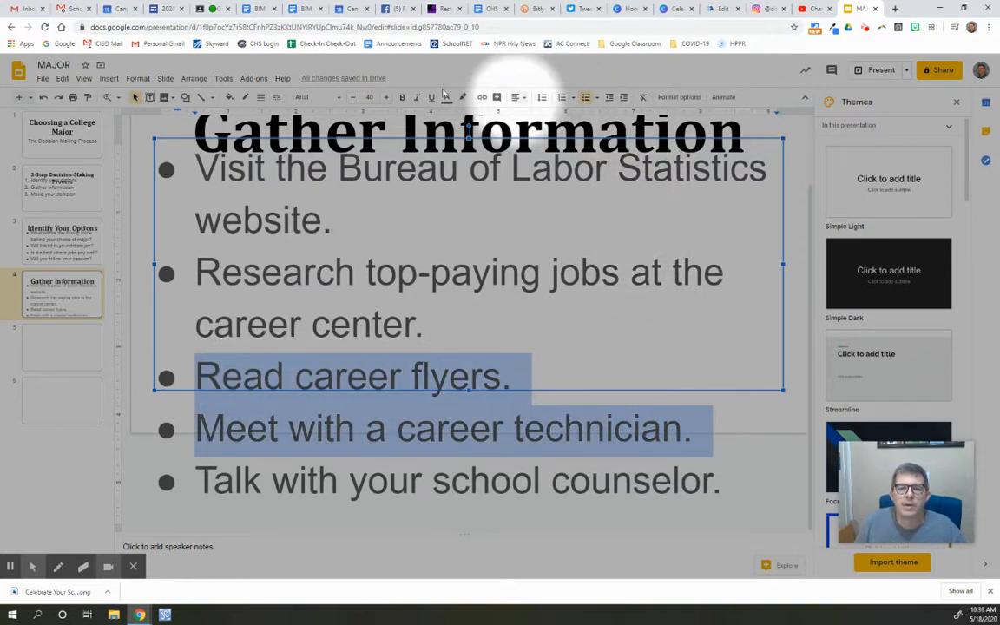
pyautogui.click(624, 102)
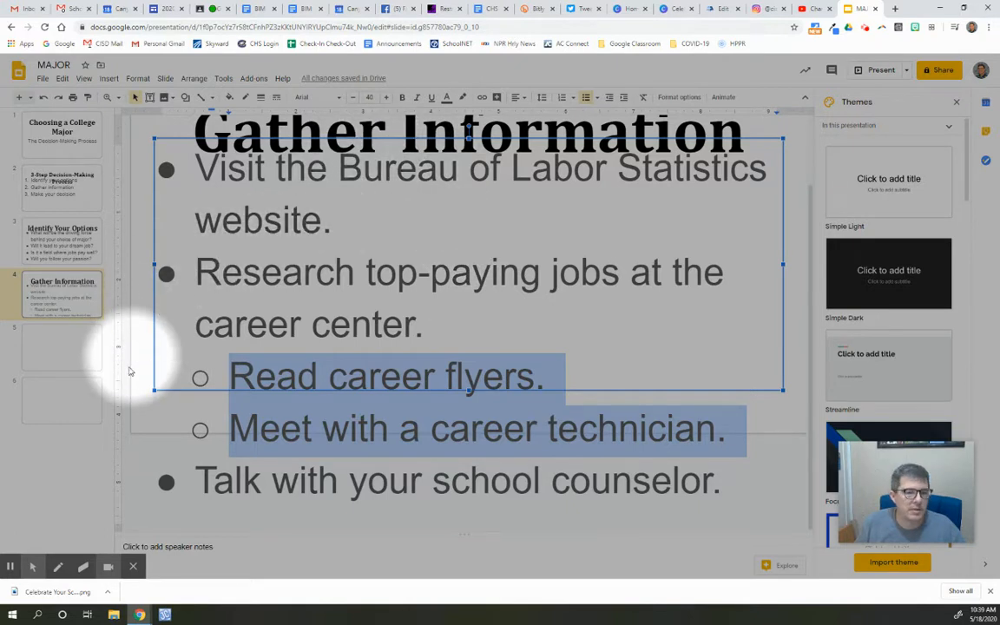
# Open slide 5, the empty slide with a title and two text columns
pyautogui.click(84, 355)
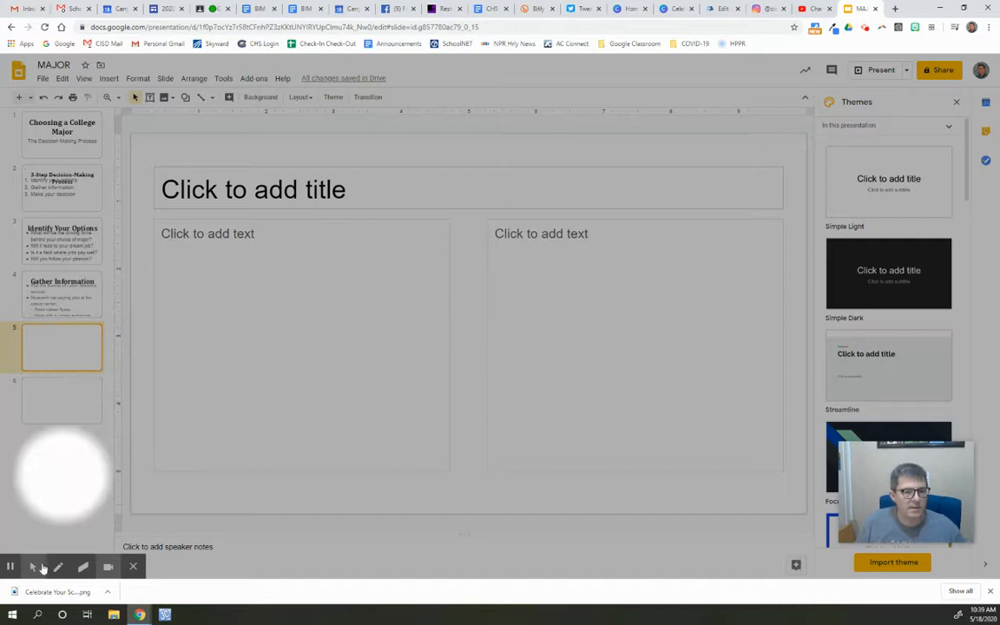
pyautogui.click(10, 567)
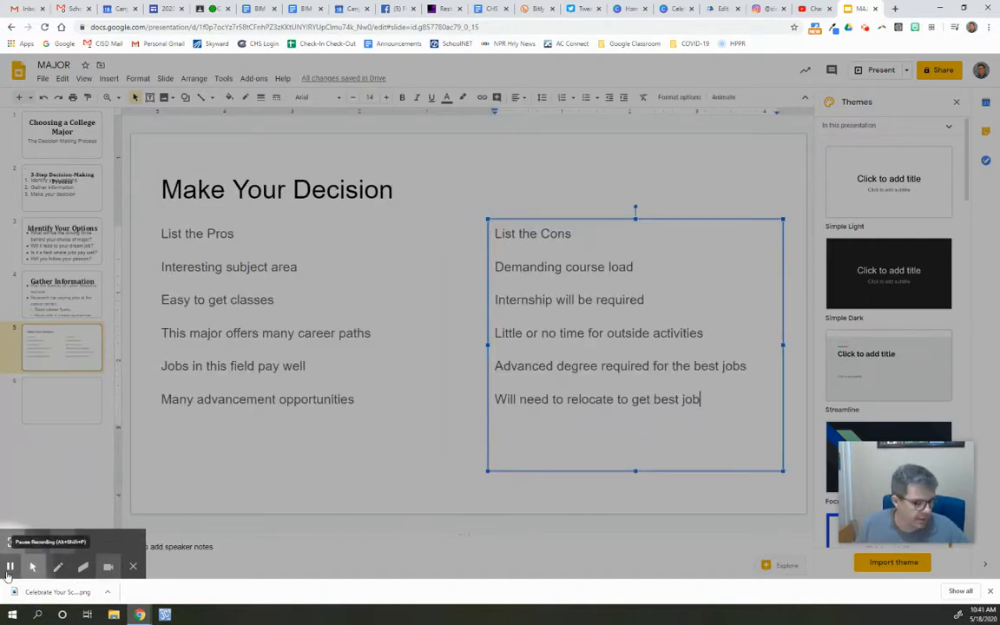
pyautogui.click(33, 570)
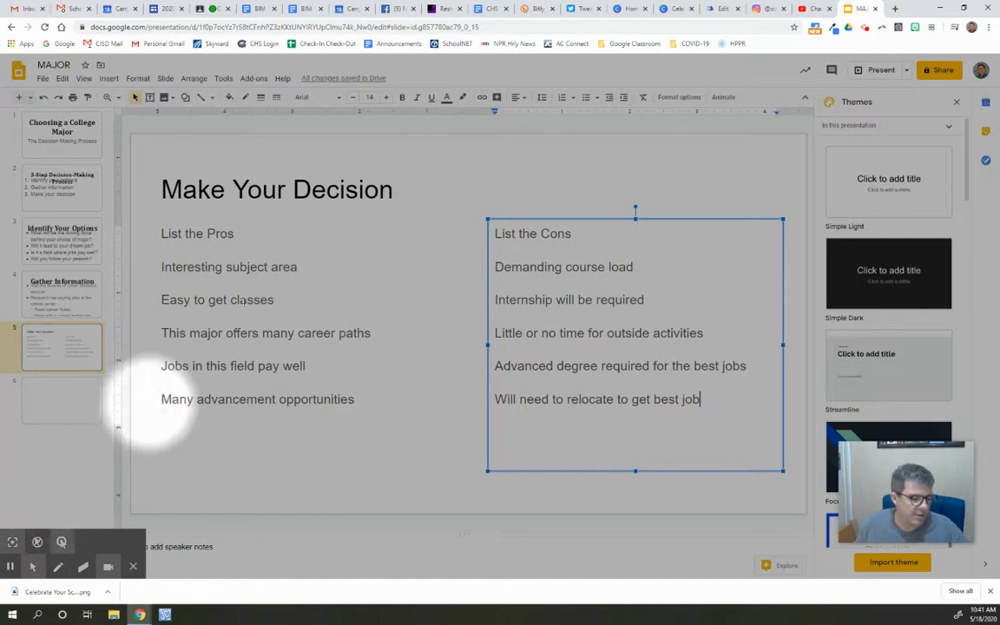
# Set the "Make Your Decision" title in Cambria at font size 54
pyautogui.click(329, 187)
pyautogui.moveTo(394, 193); pyautogui.dragTo(149, 193)
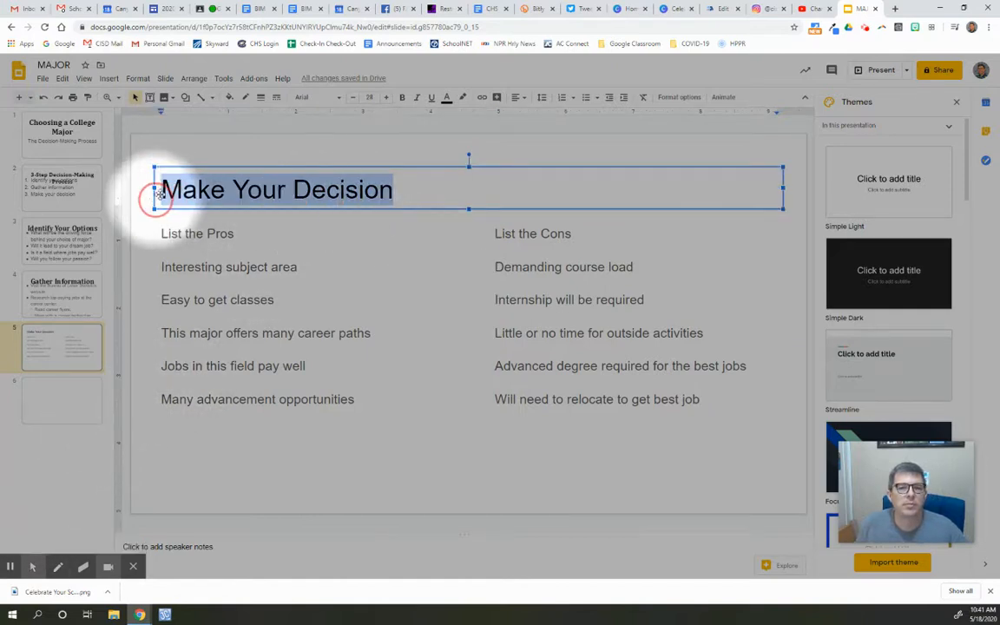
pyautogui.click(337, 98)
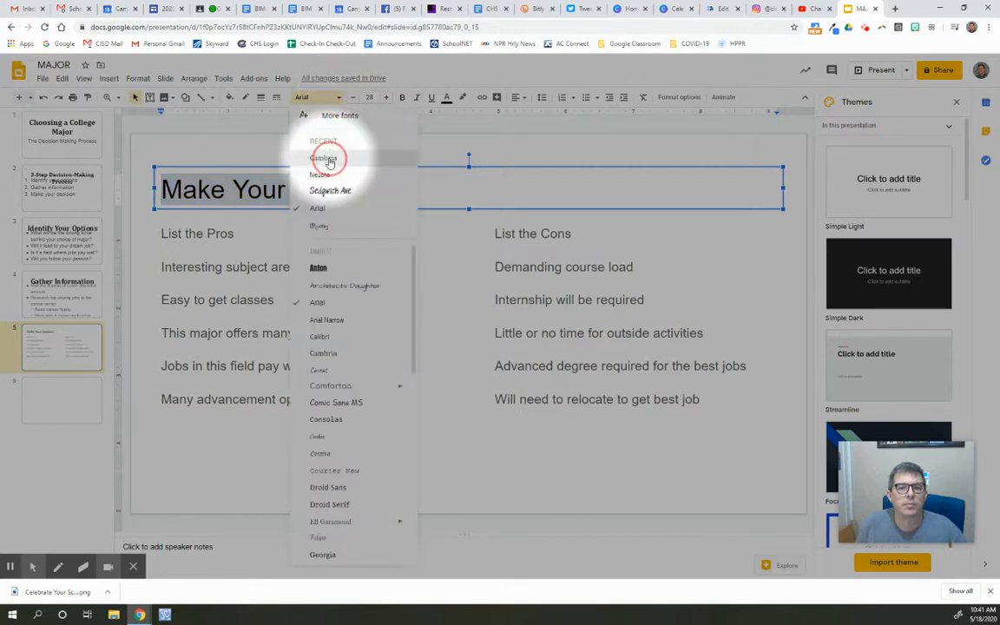
pyautogui.click(330, 160)
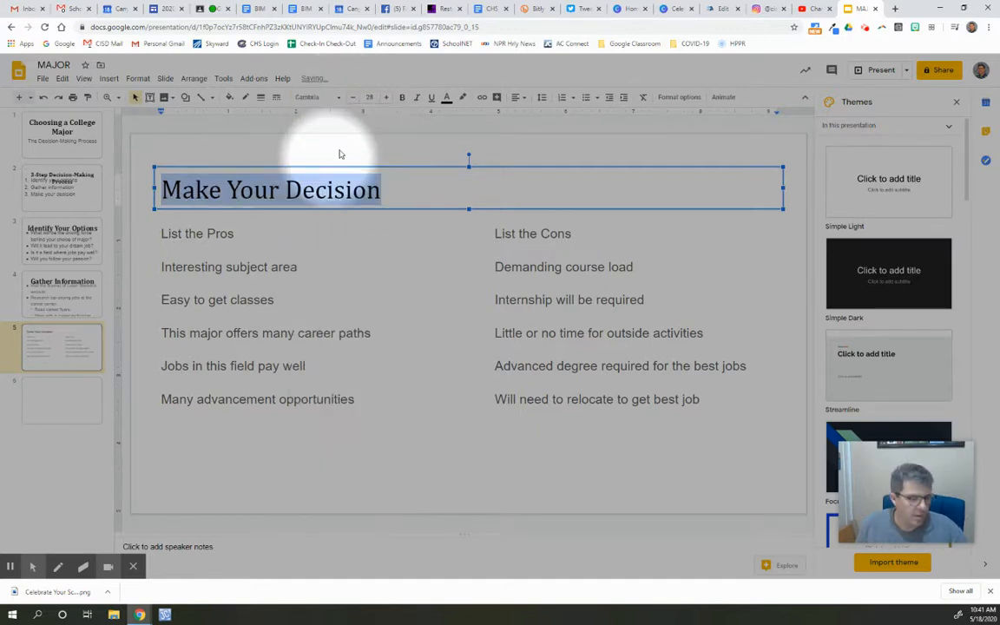
pyautogui.click(368, 97)
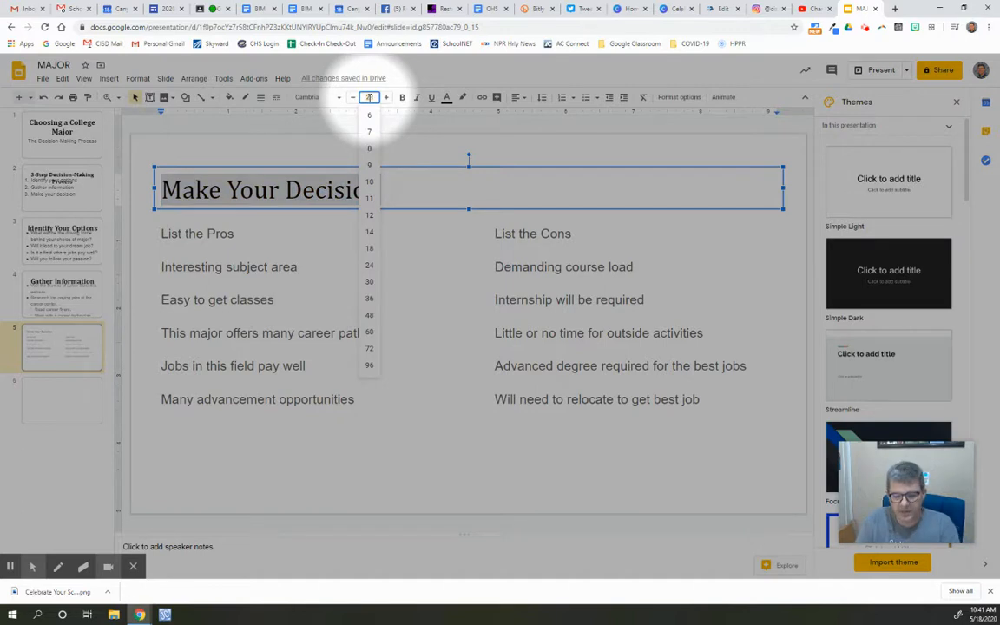
pyautogui.write('50')
pyautogui.press('Return')
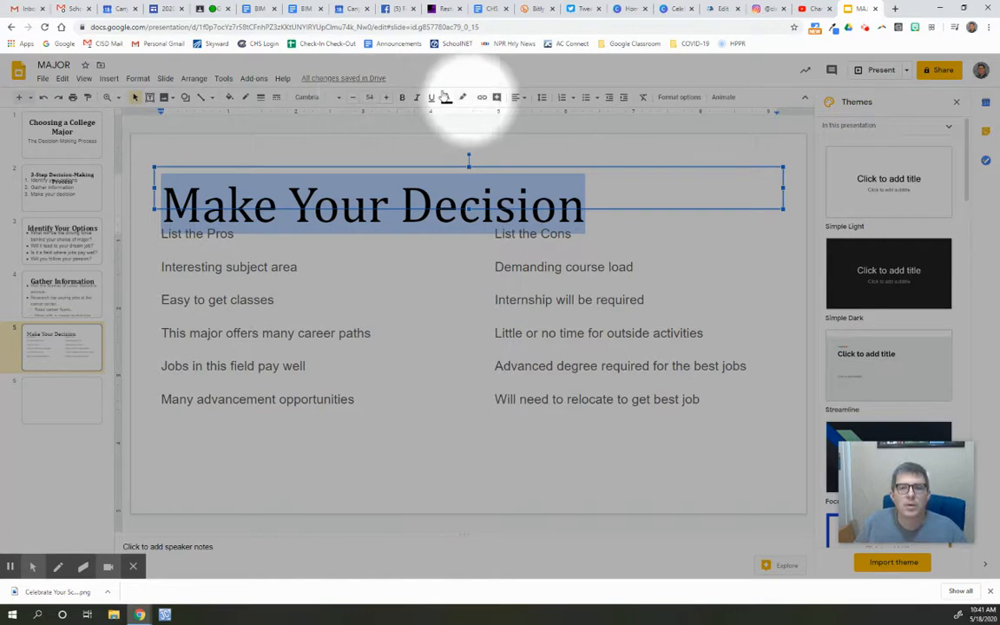
# Make the "Make Your Decision" title bold and centre it horizontally
pyautogui.click(402, 97)
pyautogui.click(516, 97)
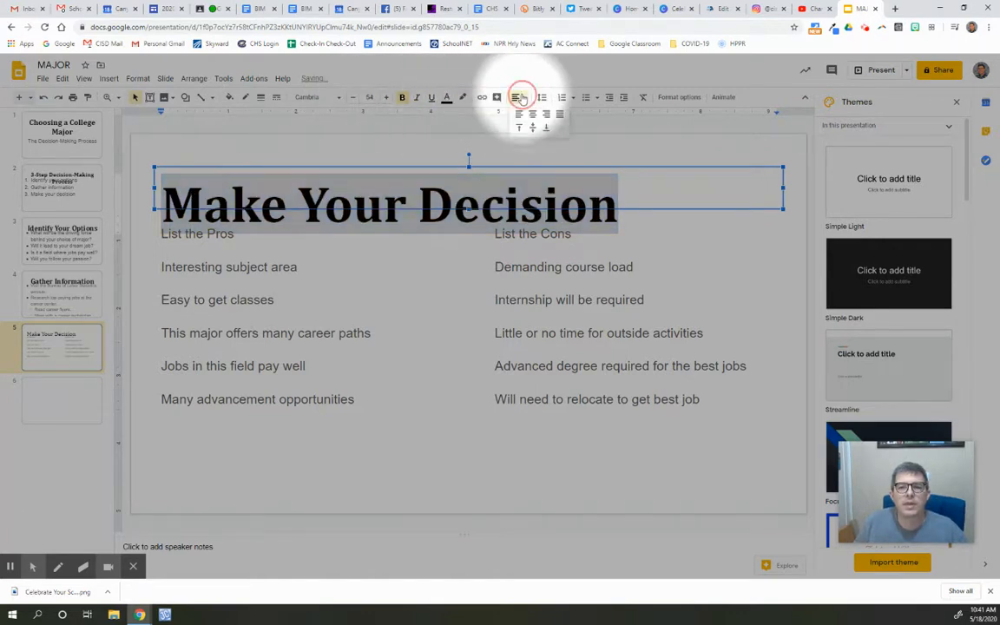
pyautogui.click(533, 115)
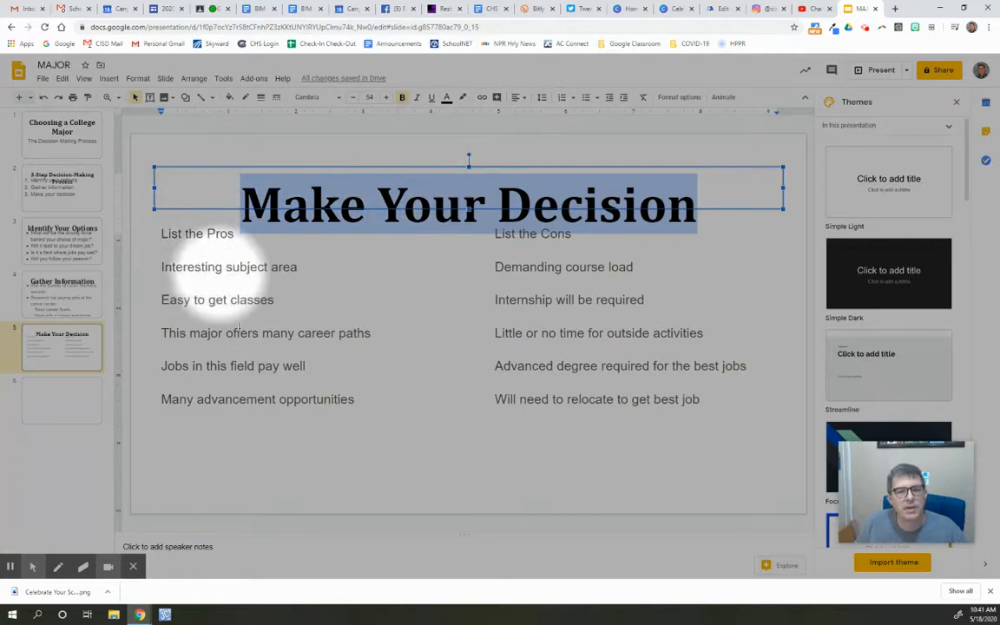
# Turn the five lines below "List the Pros", from "Interesting subject area" to "Many advancement opportunities", into a bulleted list
pyautogui.click(165, 267)
pyautogui.moveTo(165, 266); pyautogui.dragTo(247, 400)
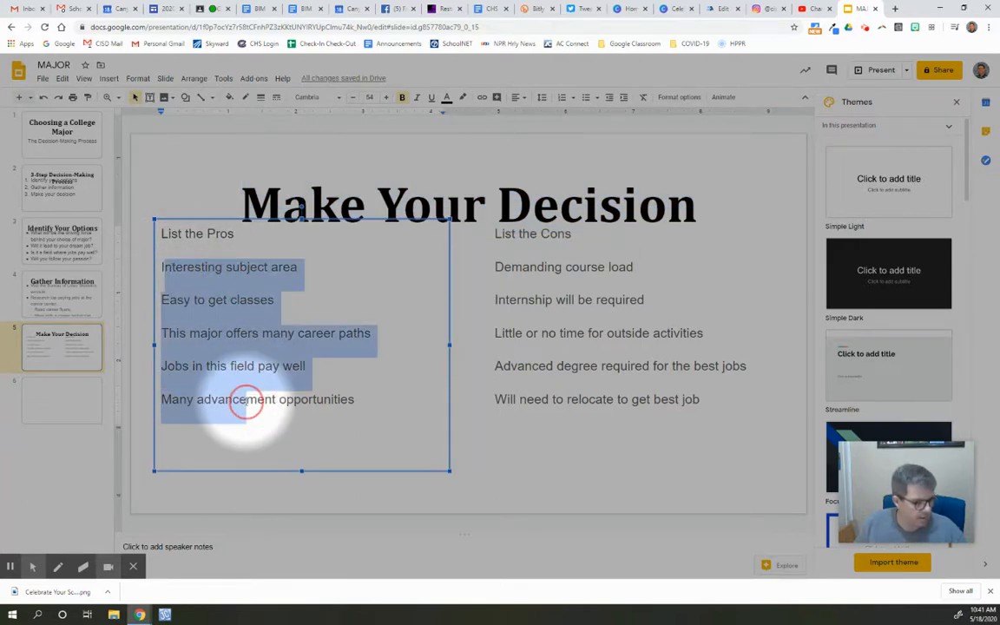
pyautogui.click(587, 98)
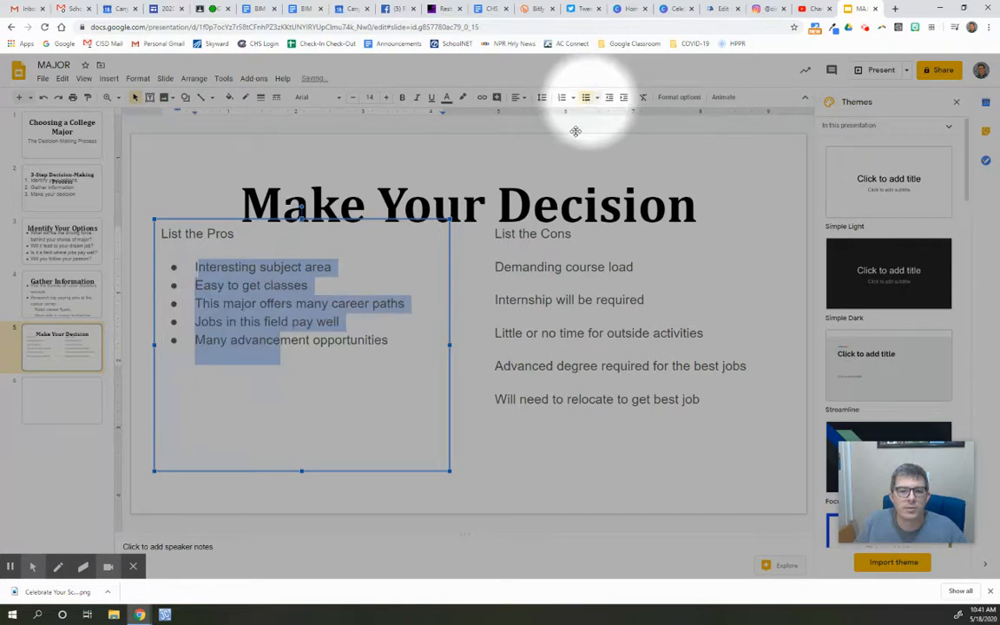
# Turn the five lines below "List the Cons", from "Demanding course load" to "Will need to relocate to get best job", into a bulleted list
pyautogui.click(506, 285)
pyautogui.moveTo(496, 268); pyautogui.dragTo(754, 408)
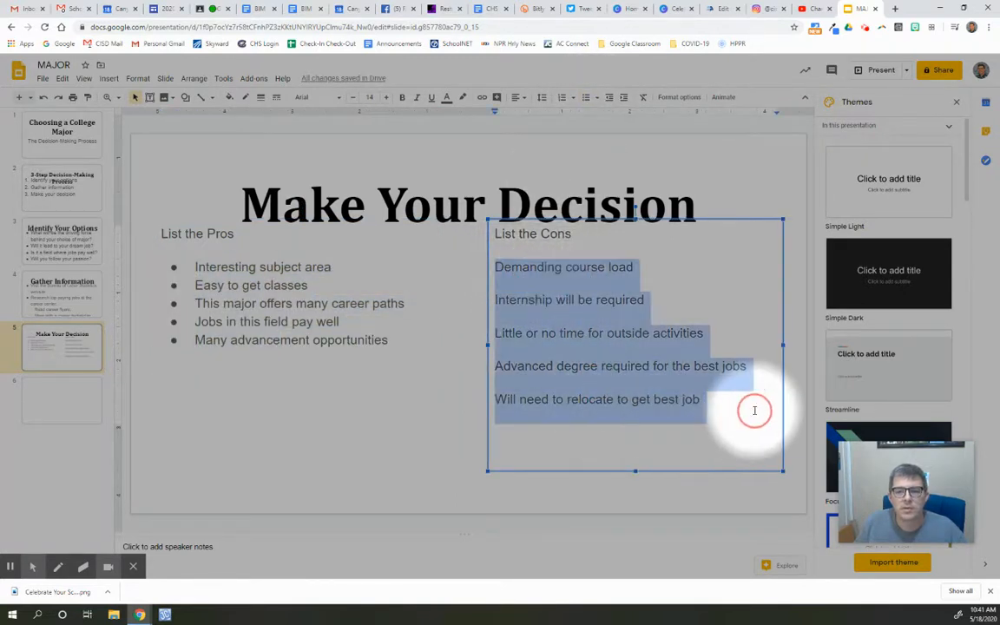
pyautogui.click(585, 98)
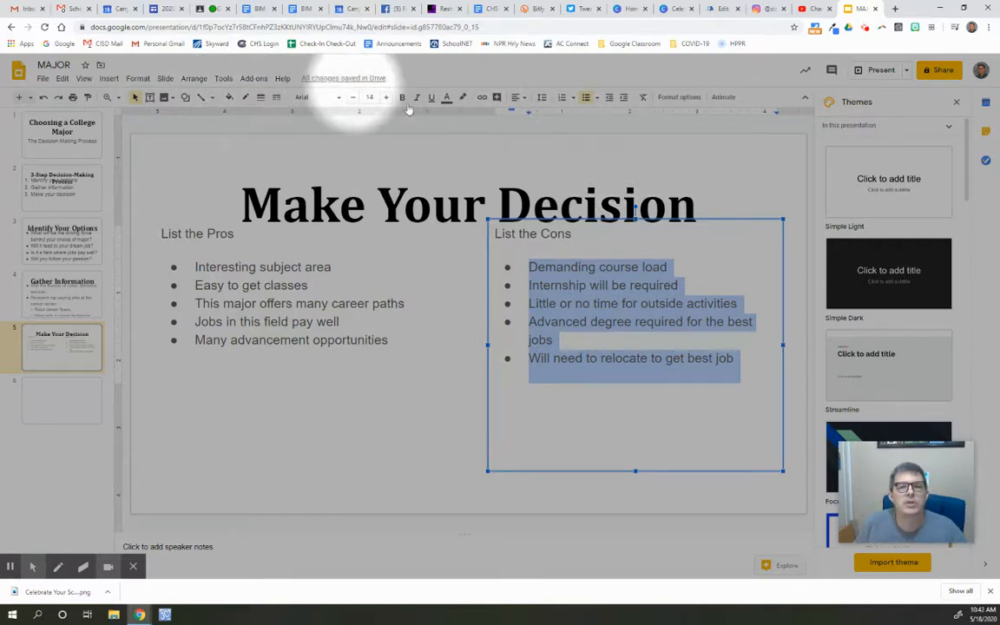
# Set the font size of the bulleted lines below "List the Cons" to 28
pyautogui.click(369, 98)
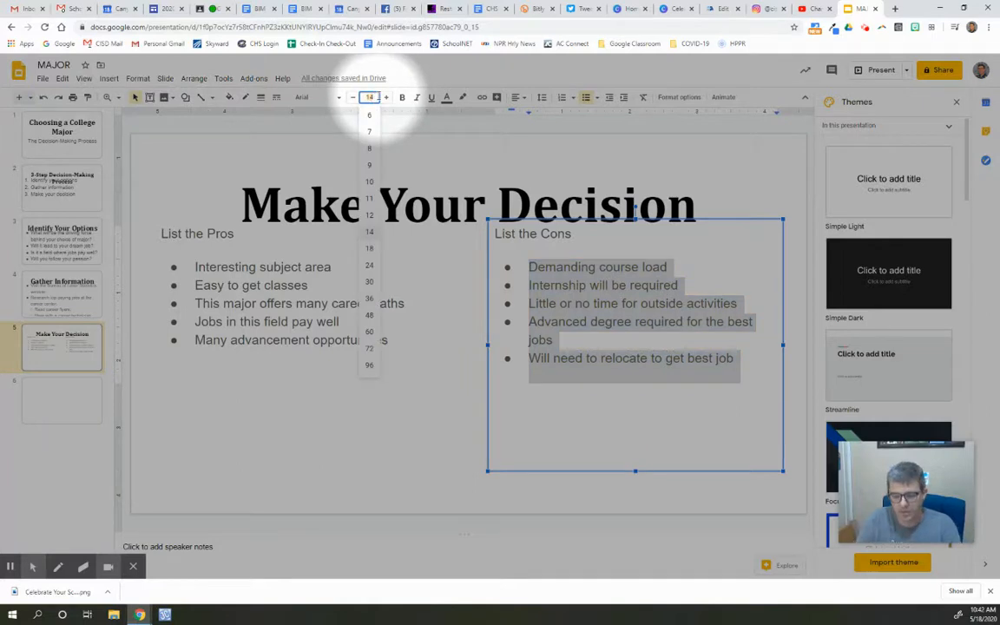
pyautogui.write('28')
pyautogui.press('Return')
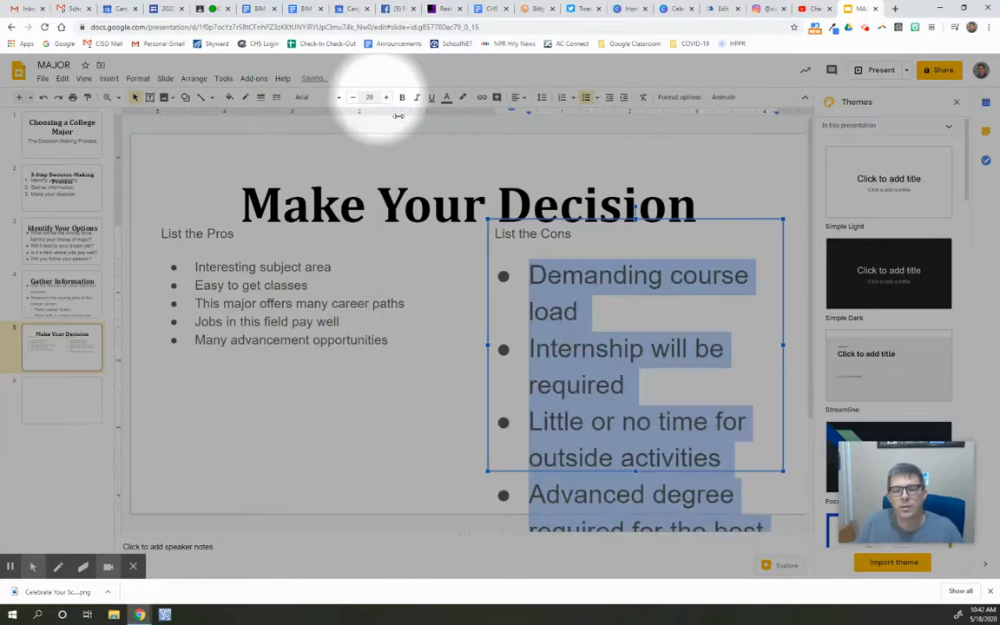
pyautogui.click(245, 302)
pyautogui.moveTo(196, 270); pyautogui.dragTo(253, 308)
pyautogui.doubleClick(401, 340)
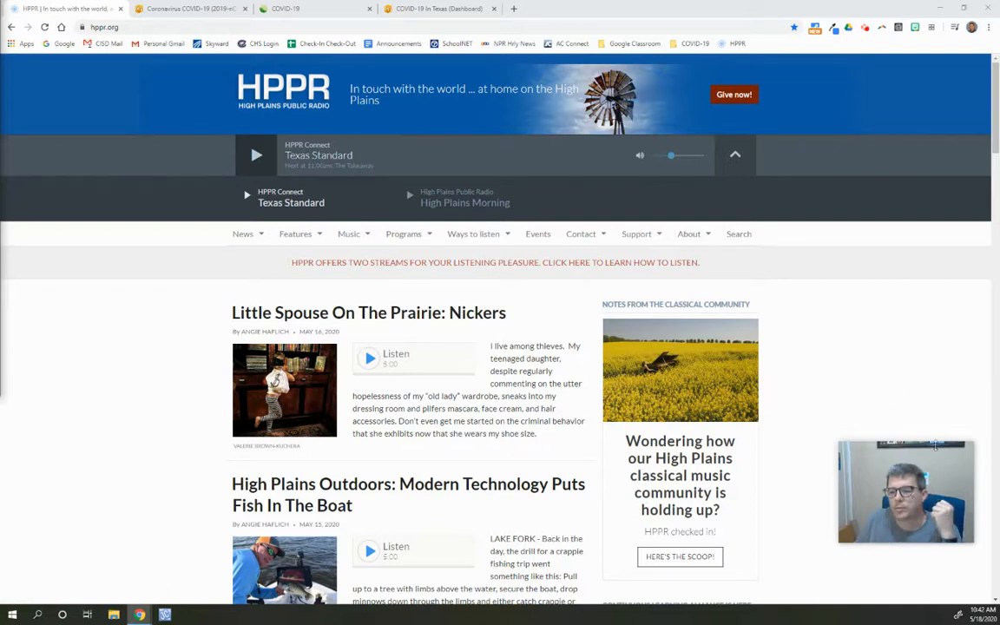
pyautogui.moveTo(934, 485)
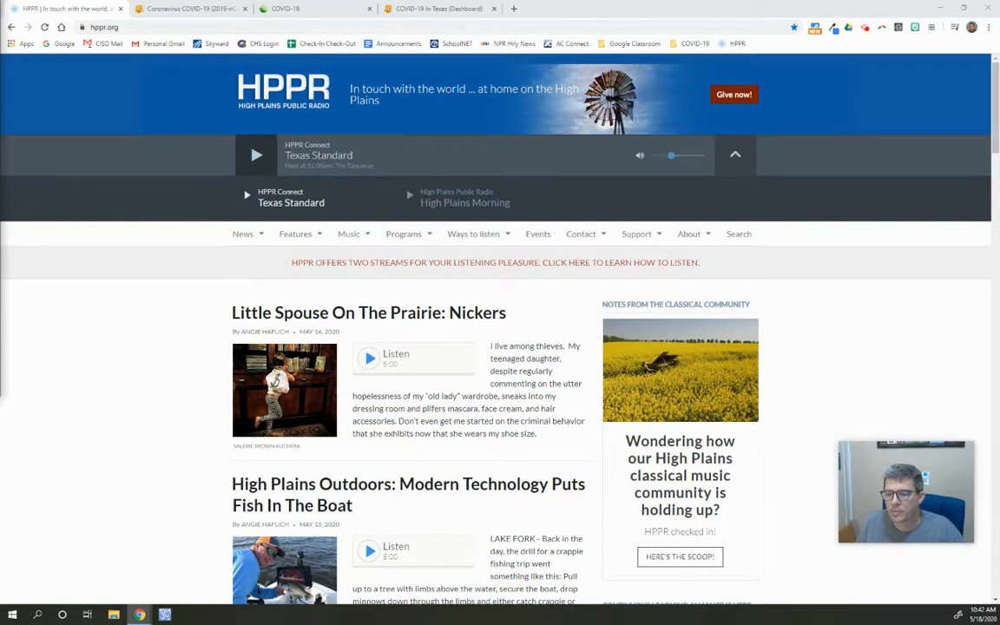
pyautogui.moveTo(0, 11); pyautogui.dragTo(850, 1)
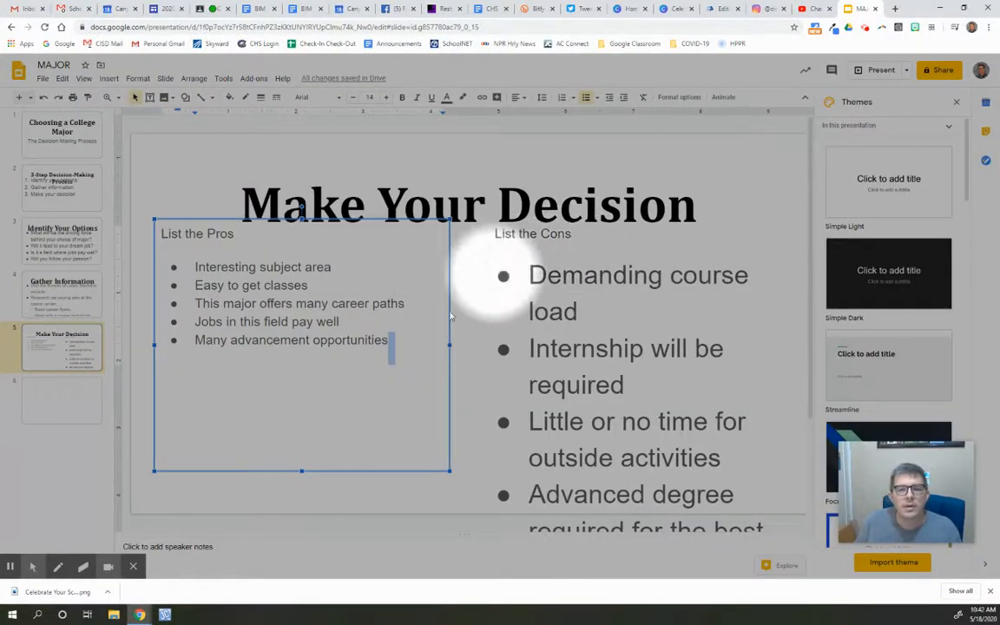
# Set the font size of the five bulleted lines below "List the Pros" to 28
pyautogui.moveTo(394, 339); pyautogui.dragTo(176, 231)
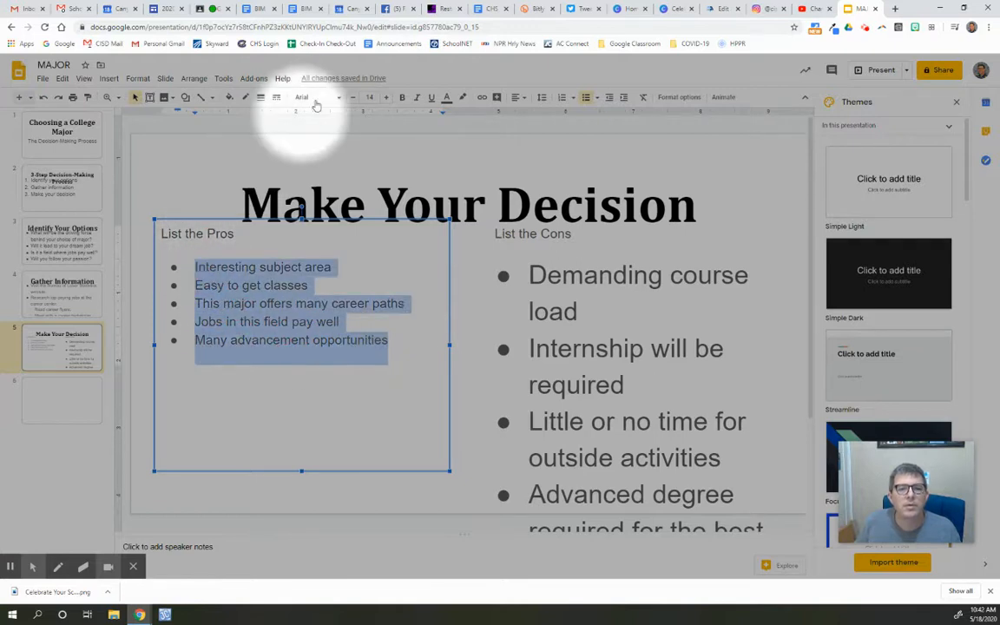
pyautogui.click(369, 96)
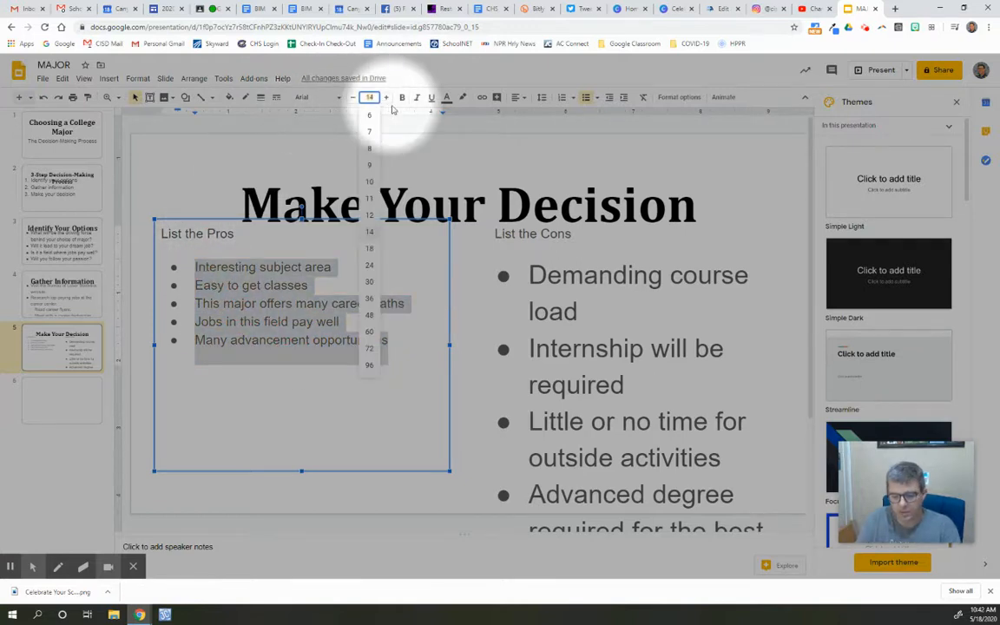
pyautogui.press('Return')
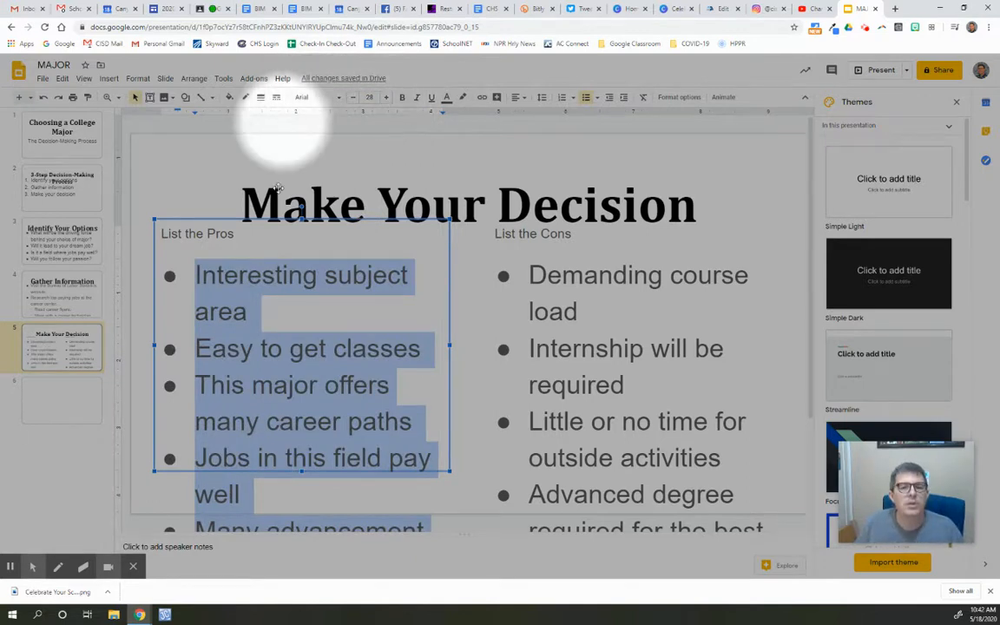
# Select the "List the Pros" heading line and open its font size for editing
pyautogui.click(228, 238)
pyautogui.moveTo(230, 235); pyautogui.dragTo(163, 234)
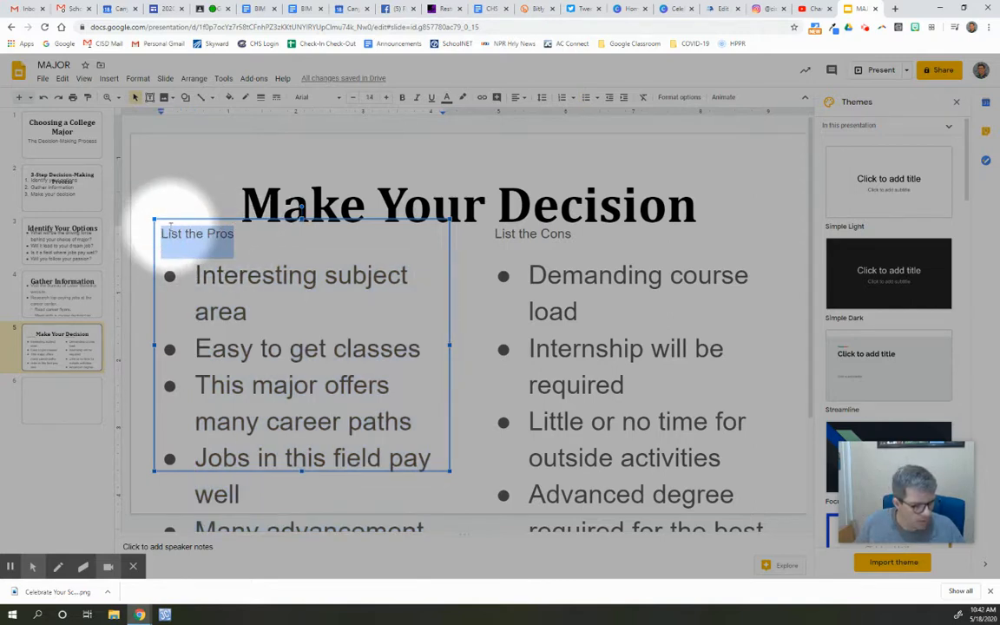
pyautogui.click(369, 96)
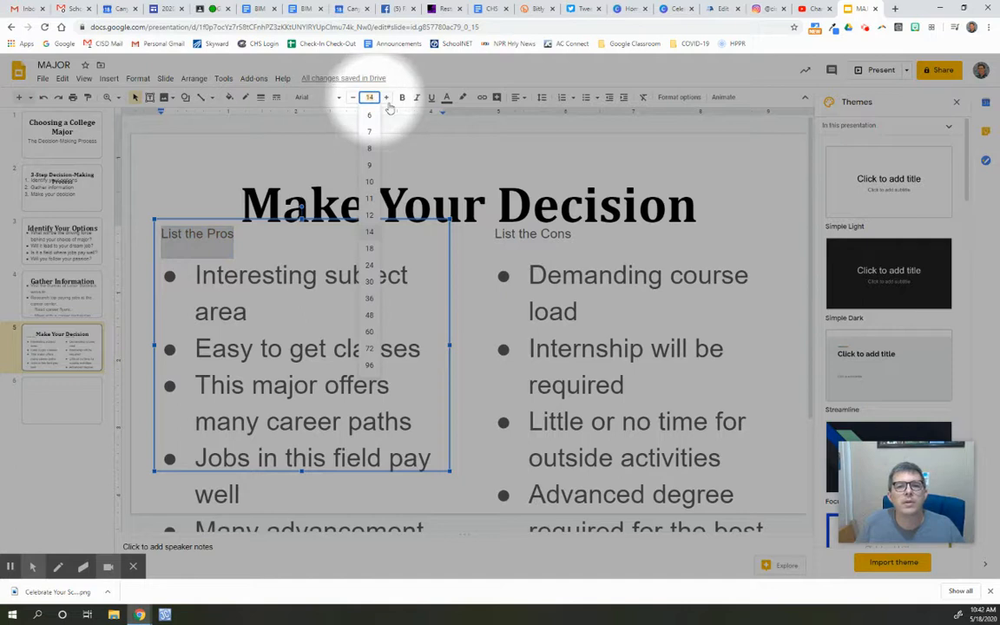